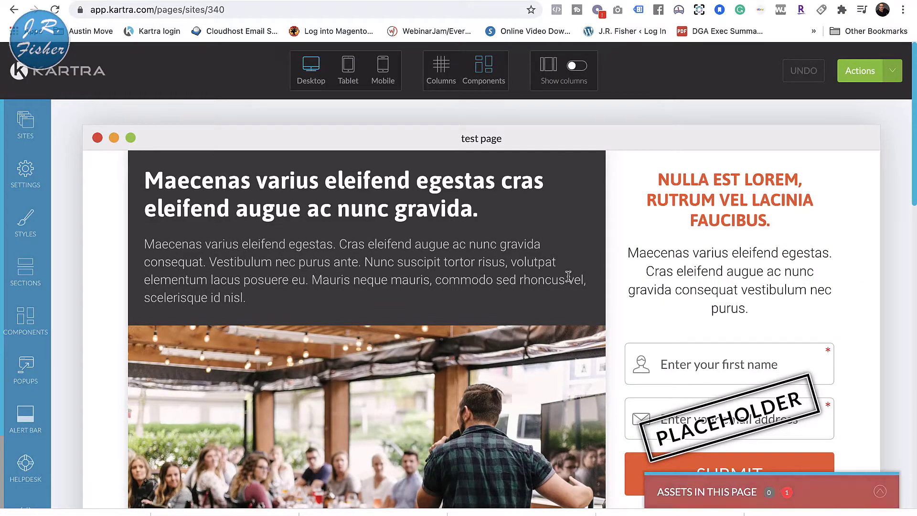
Switch the page editor to column editing and back to component editing
scroll(581, 266, down, 2)
scroll(581, 266, up, 2)
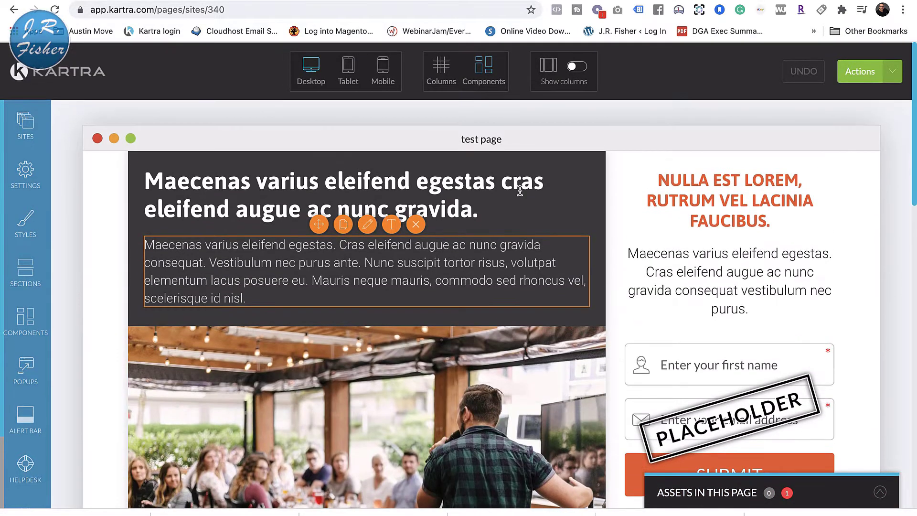
click(444, 74)
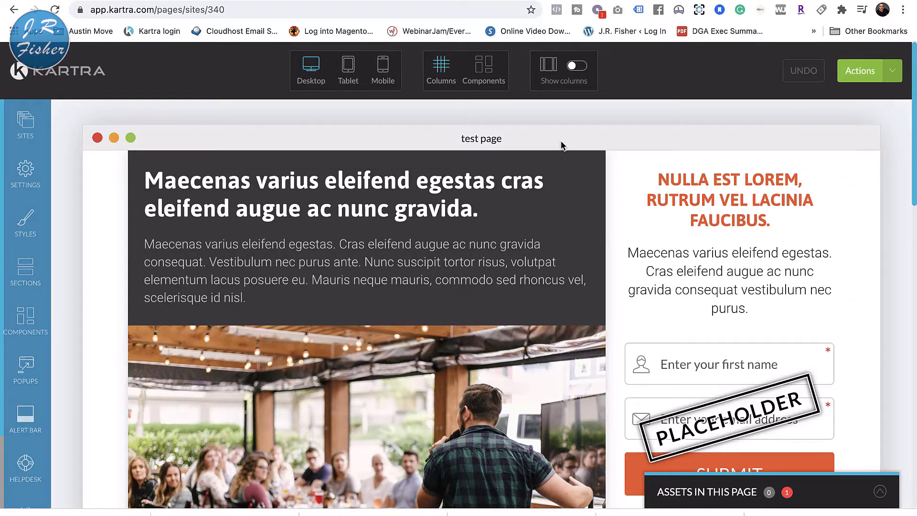
click(488, 67)
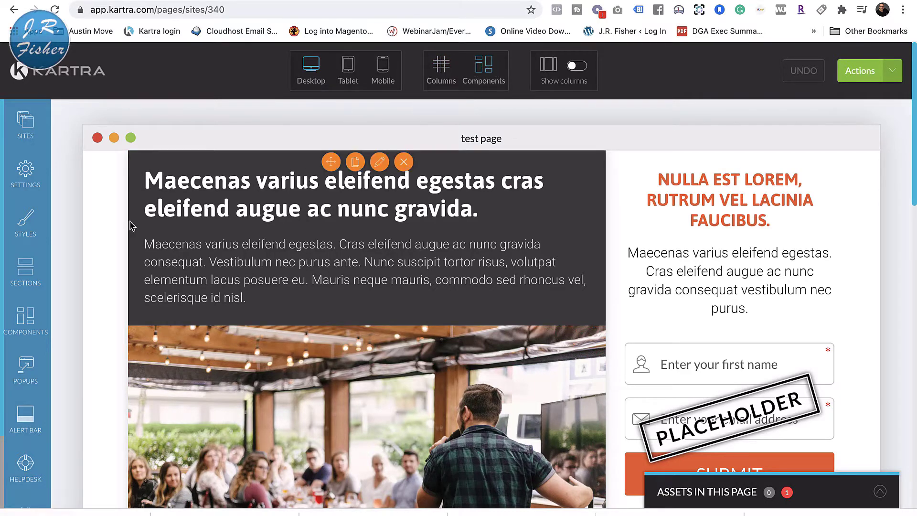
Activate the landing pop up for the test page
scroll(23, 215, down, 5)
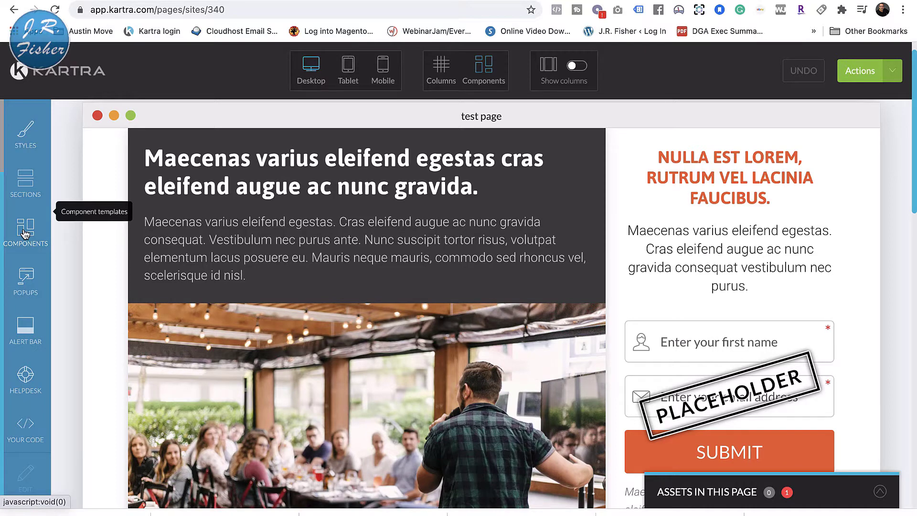
click(27, 278)
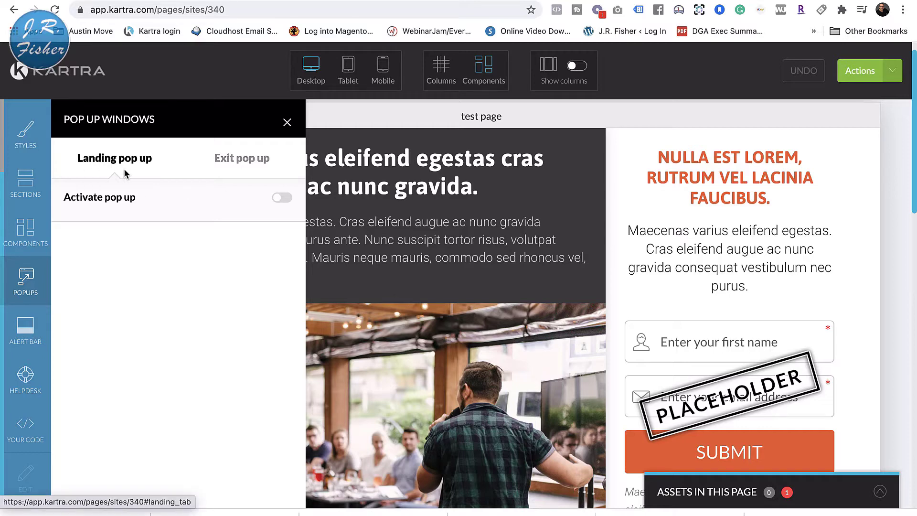
click(283, 198)
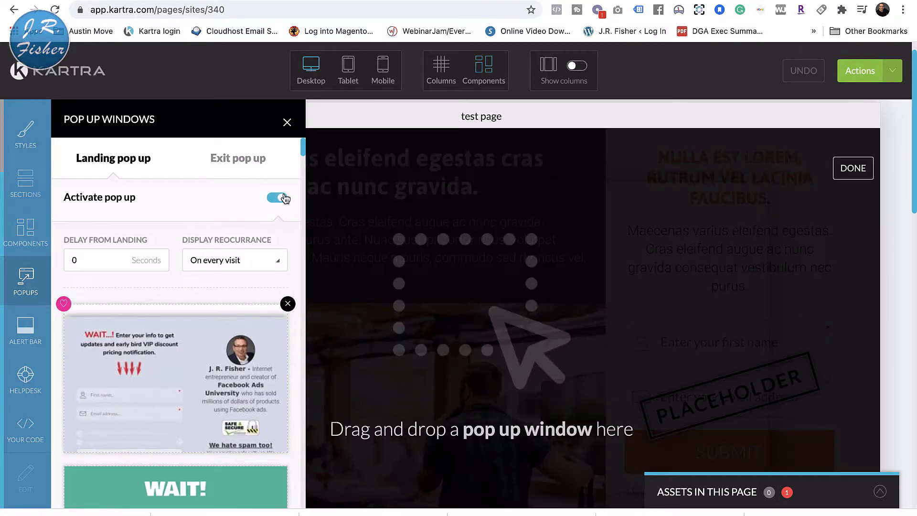
Place the saved "WAIT...!" early bird VIP discount template on the page as its landing pop up and close the template list
scroll(228, 235, down, 3)
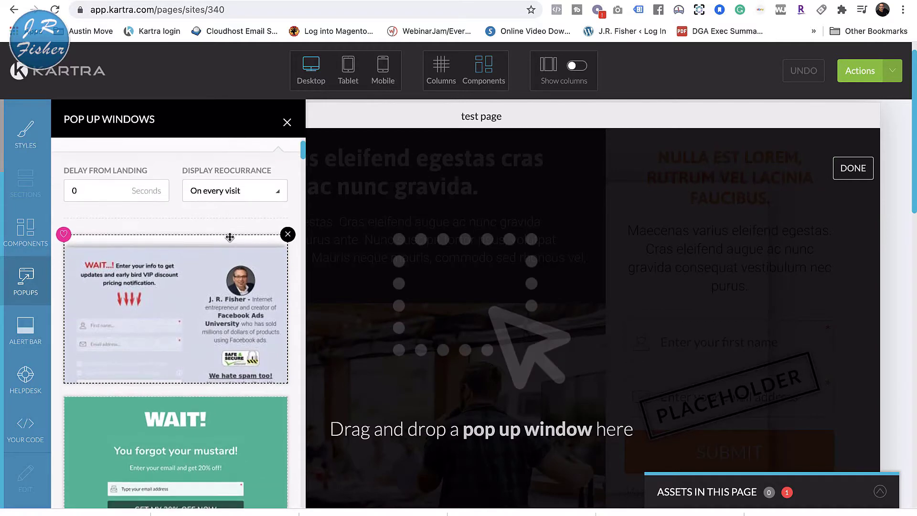
scroll(230, 237, down, 1)
scroll(230, 237, down, 15)
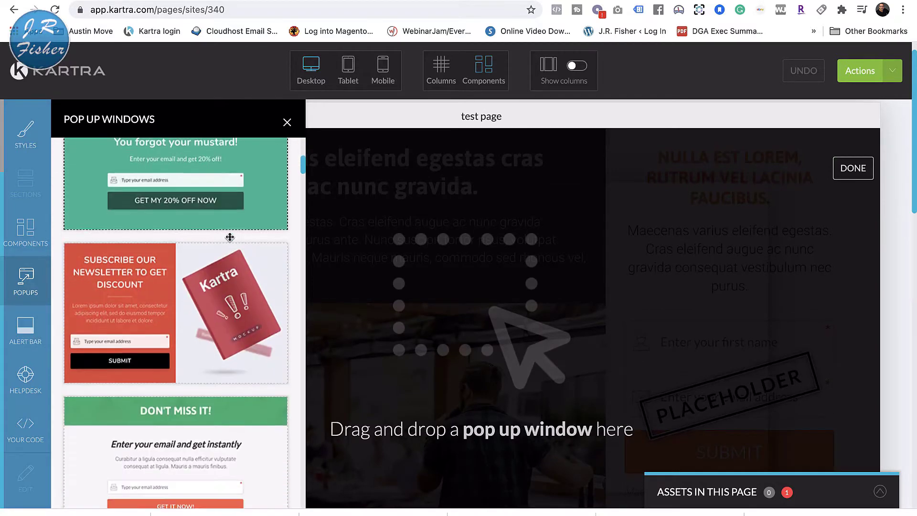
scroll(230, 237, up, 15)
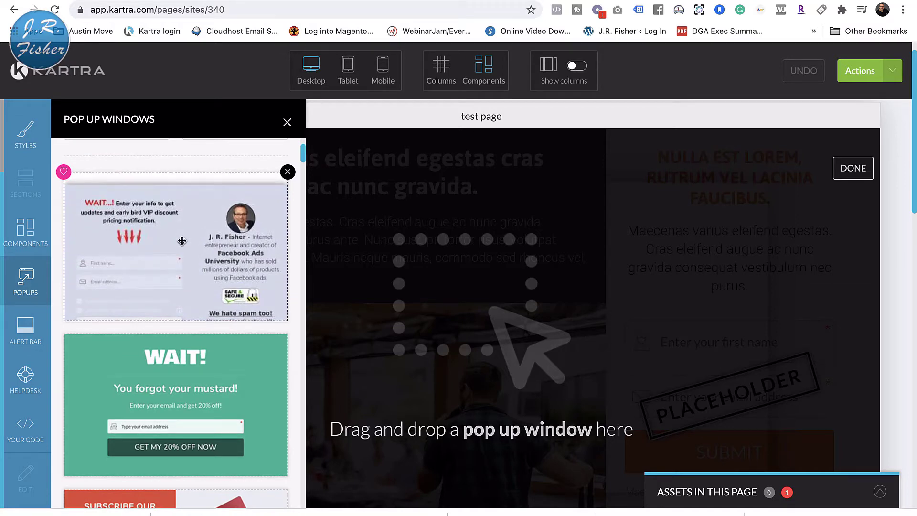
drag(182, 241, 527, 238)
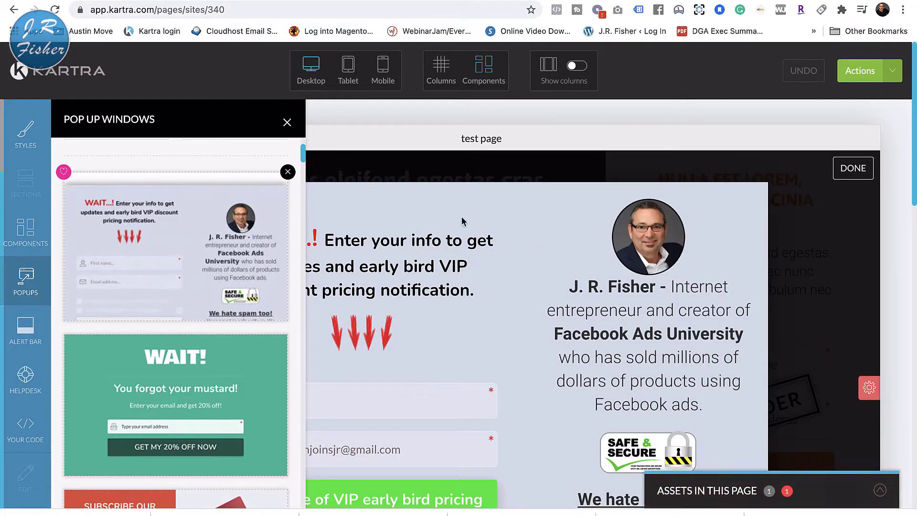
click(287, 123)
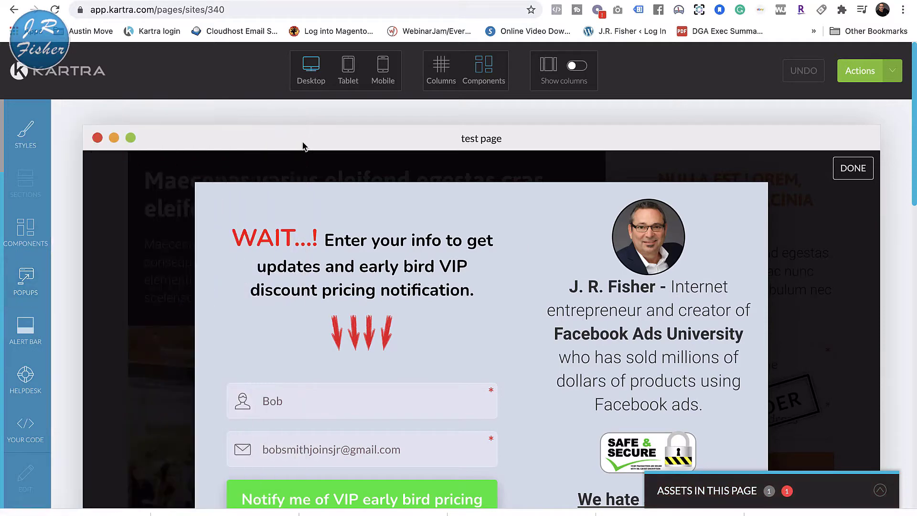
Examine the placed pop up's headline, form fields, notify button, bio text and security badge
scroll(437, 357, down, 2)
mouse_move(437, 357)
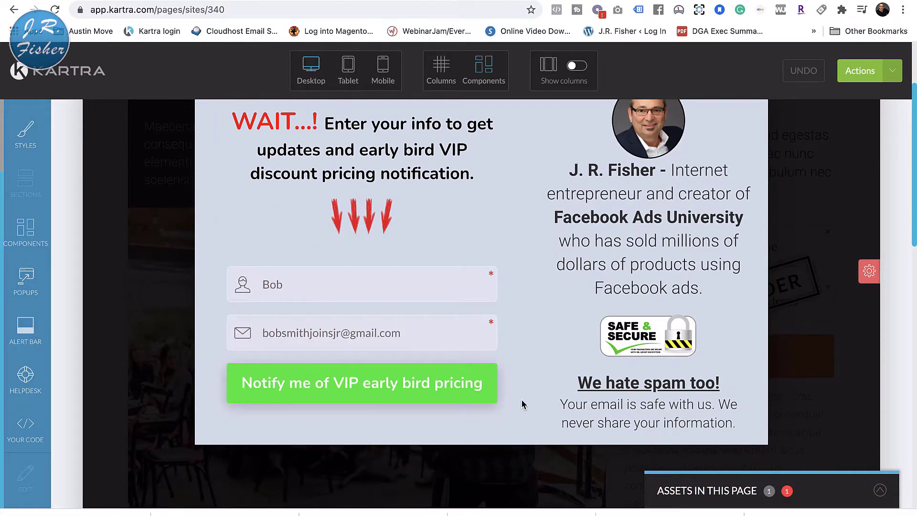
scroll(523, 404, up, 2)
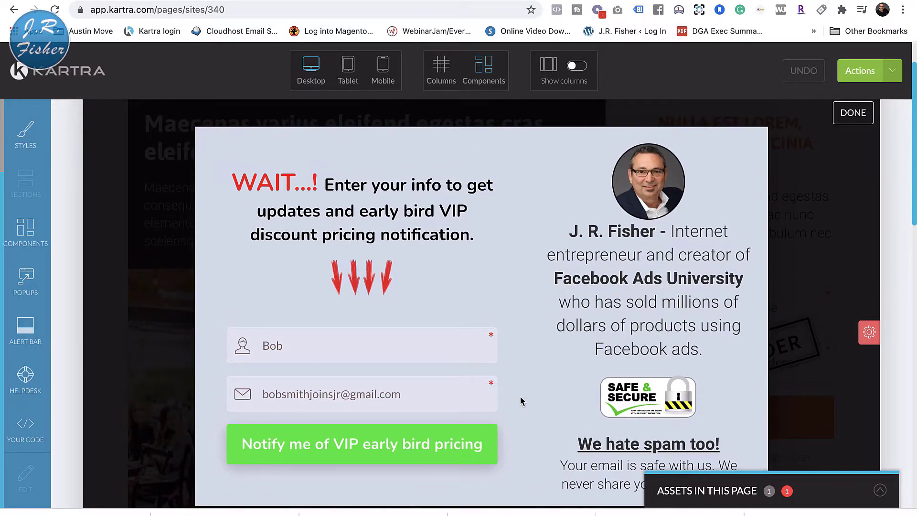
mouse_move(469, 229)
mouse_move(615, 293)
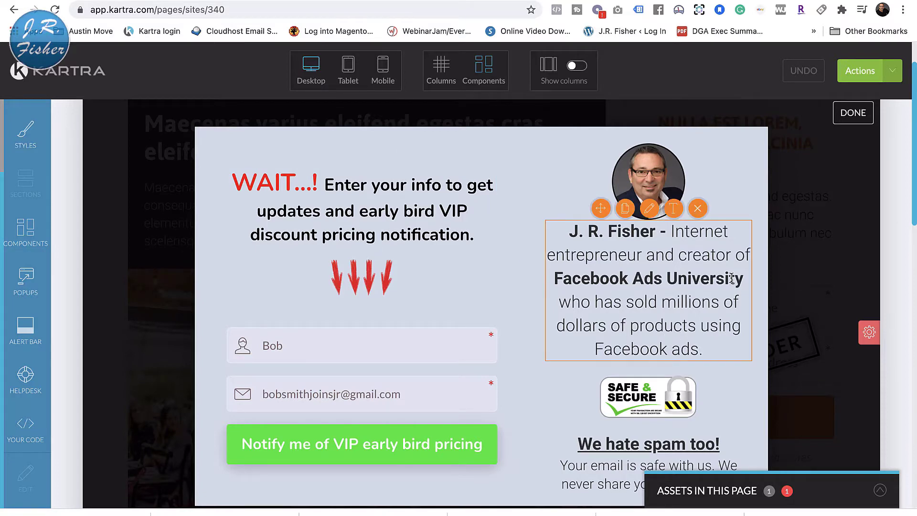
scroll(641, 267, down, 3)
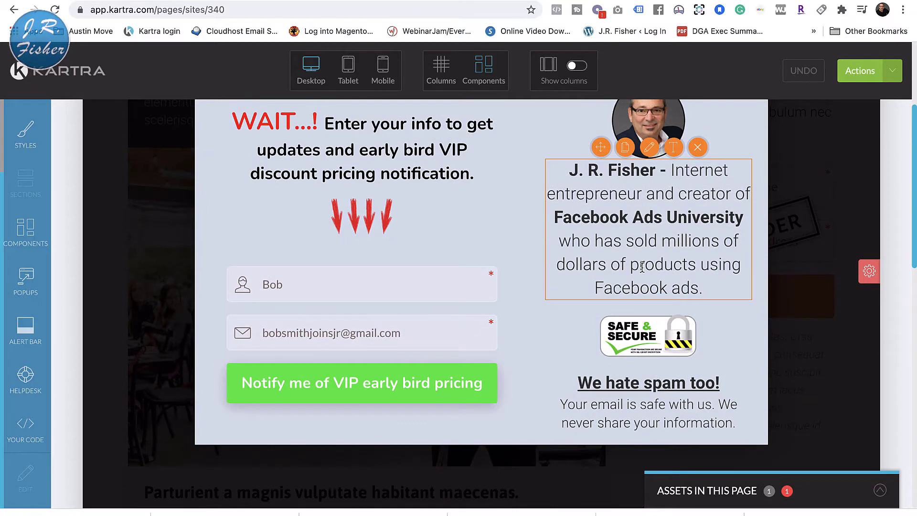
scroll(642, 267, up, 1)
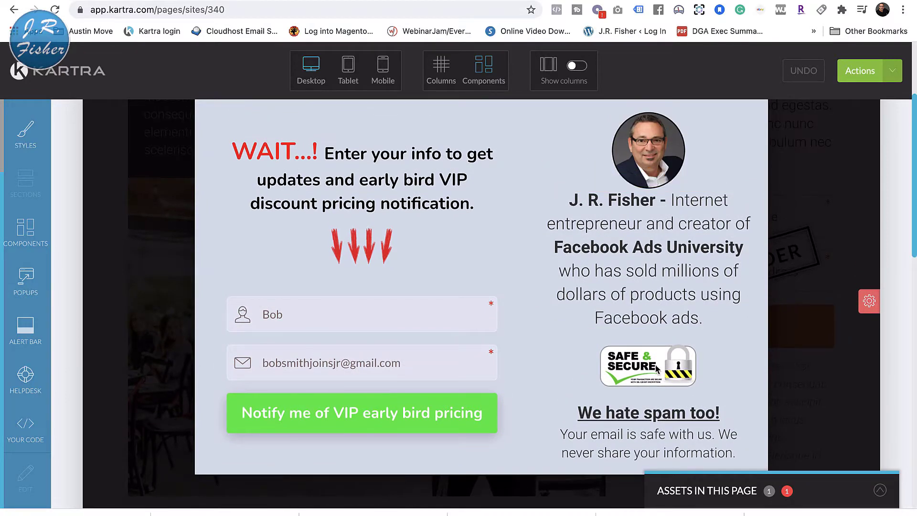
mouse_move(652, 367)
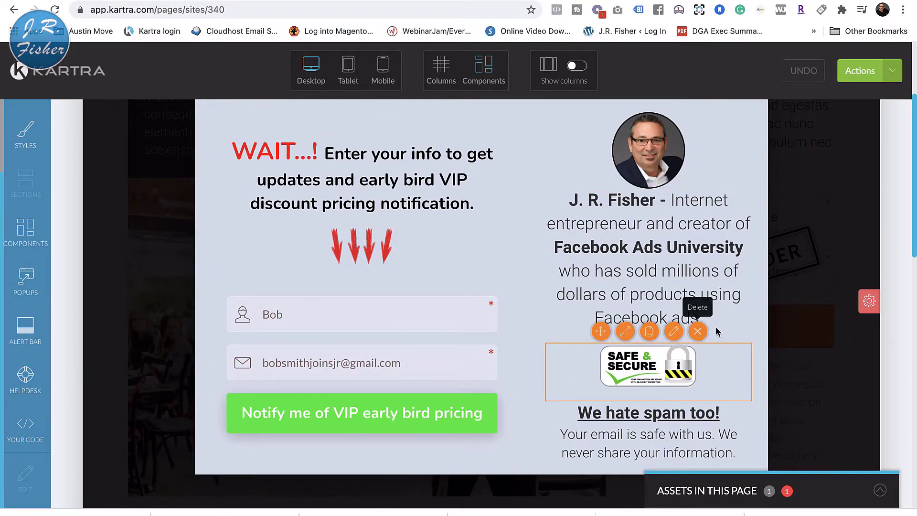
mouse_move(626, 317)
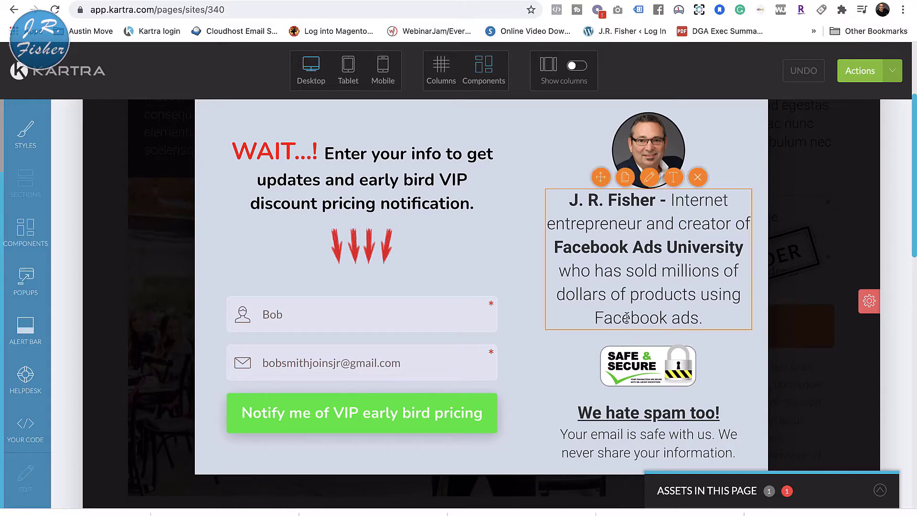
Publish the page with a direct page link and open that link to view the live pop up
click(892, 79)
click(818, 178)
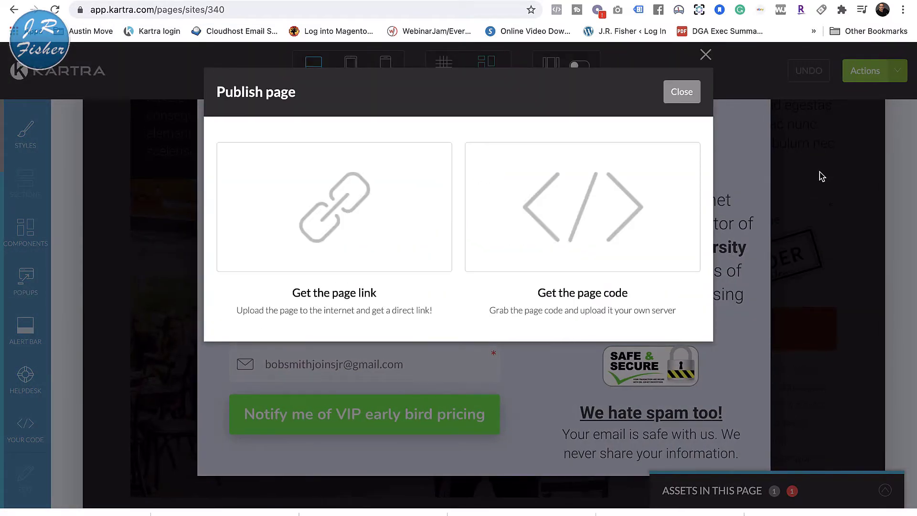
click(370, 218)
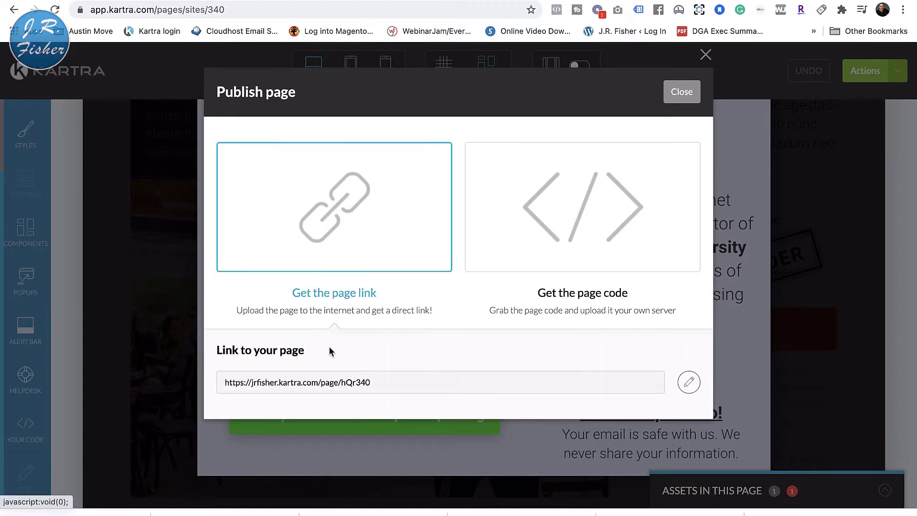
click(317, 385)
right_click(317, 385)
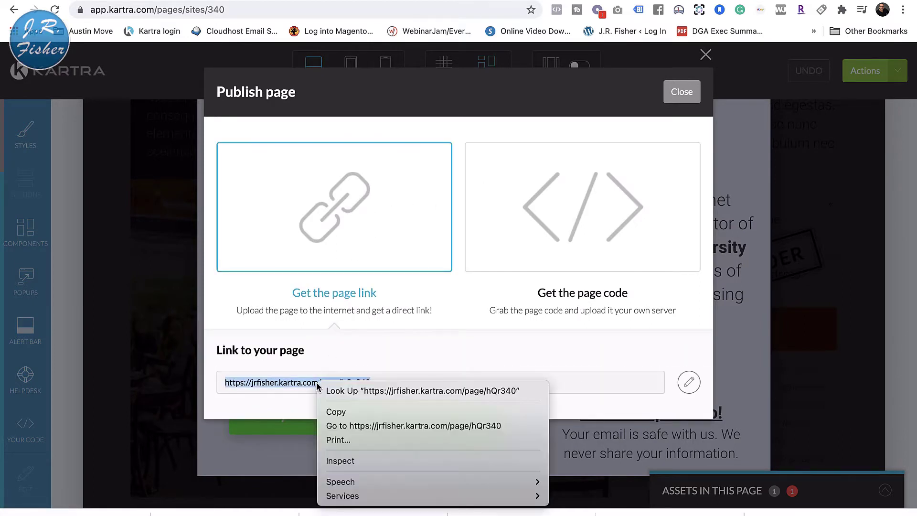
click(337, 426)
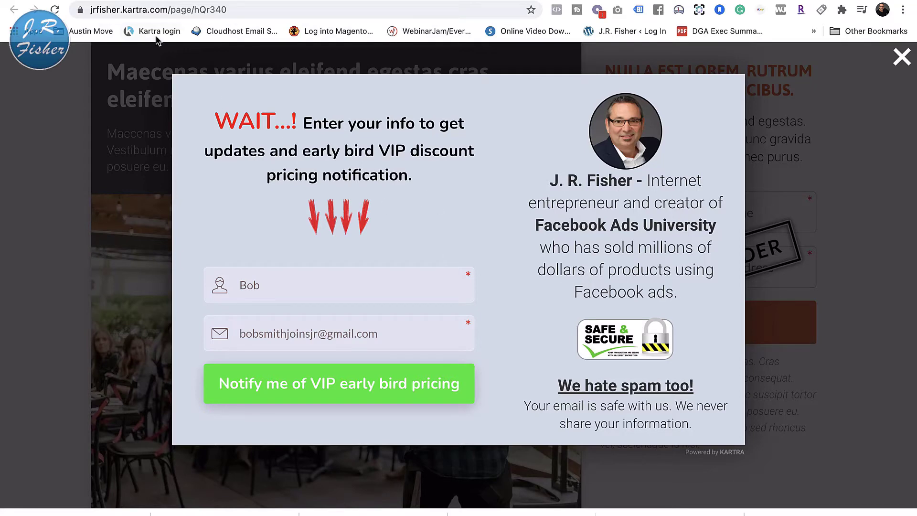
Return to the page editor, dismiss the publish dialog and finish editing the pop up
click(35, 1)
click(681, 92)
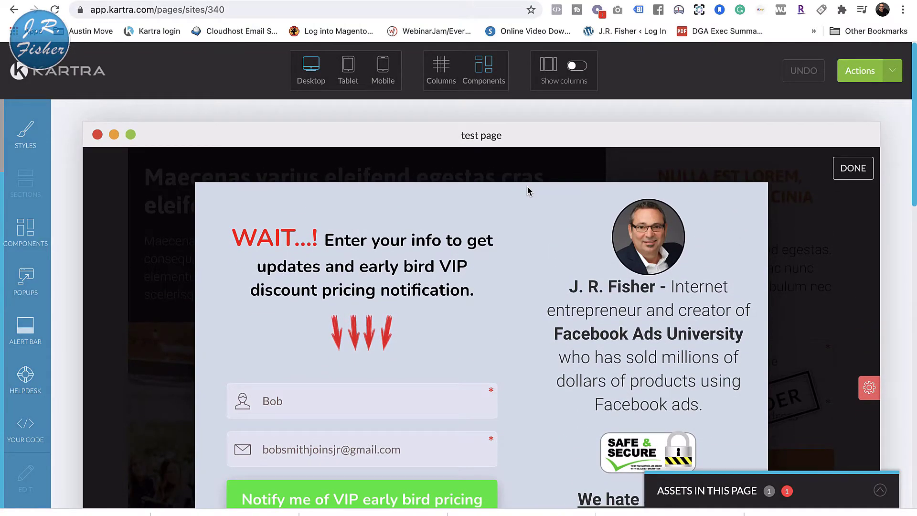
click(851, 168)
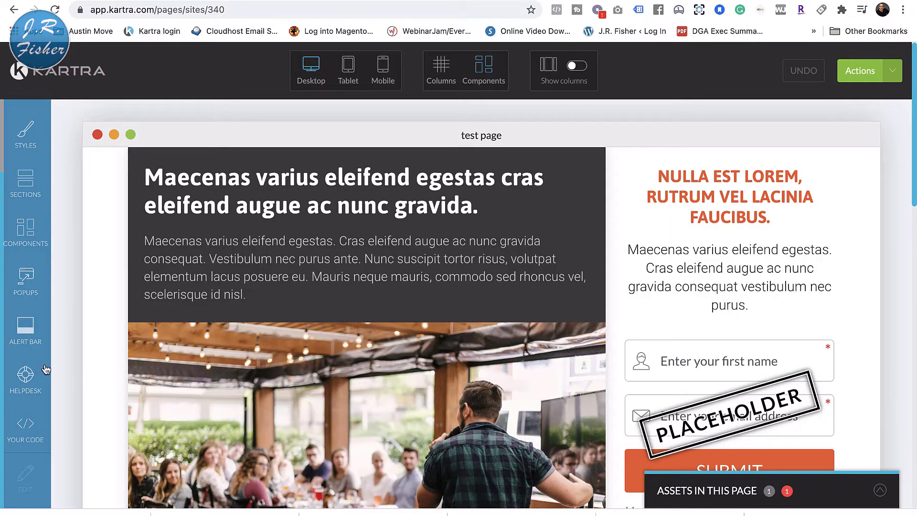
Look at the alert bar templates and set the landing pop up's delay from landing to 5 seconds
click(26, 329)
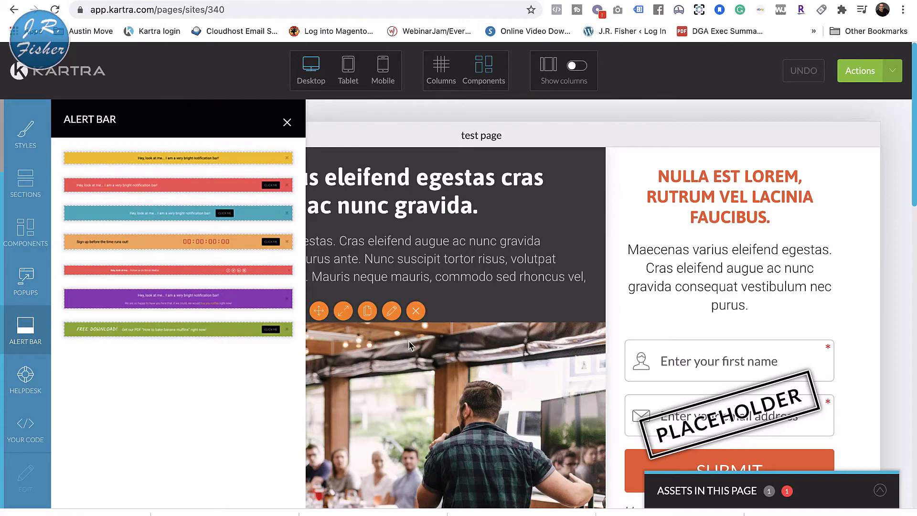
click(18, 285)
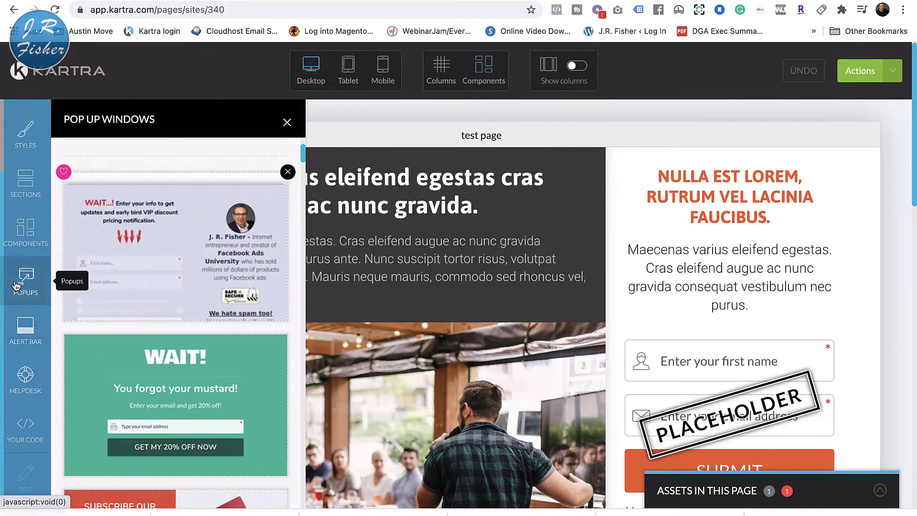
click(180, 232)
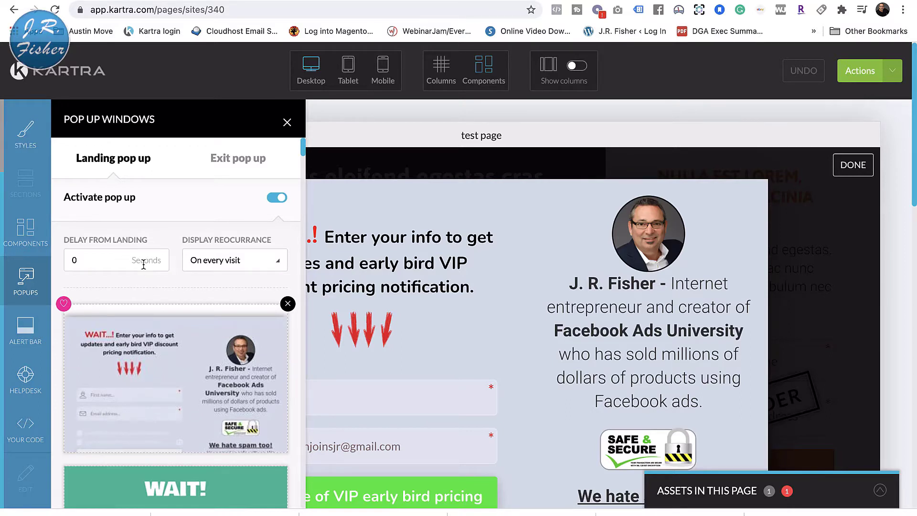
click(85, 262)
key(BackSpace)
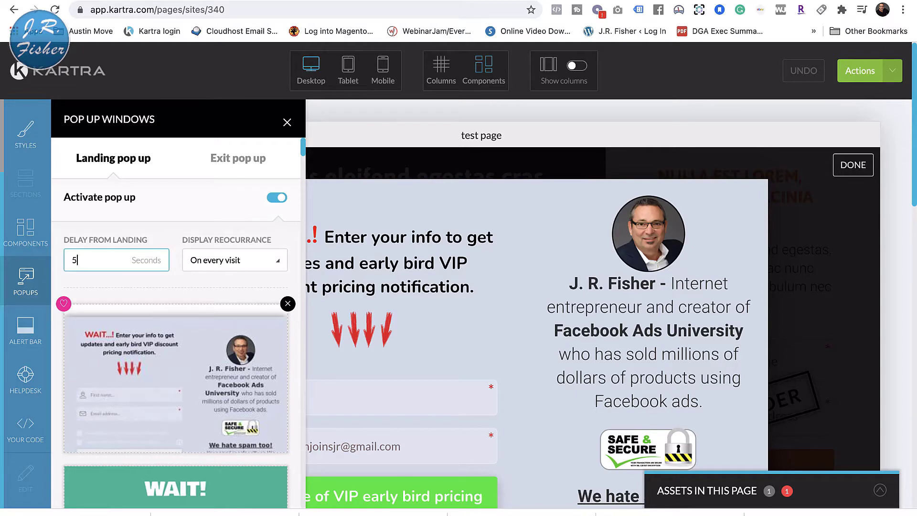
Check the landing pop up's display recurrence options and choose "On every visit"
click(233, 262)
click(233, 261)
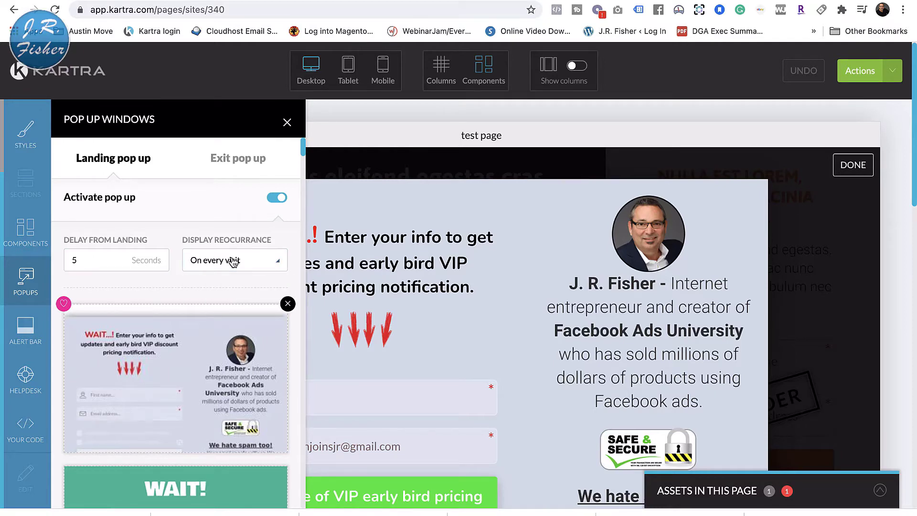
click(233, 261)
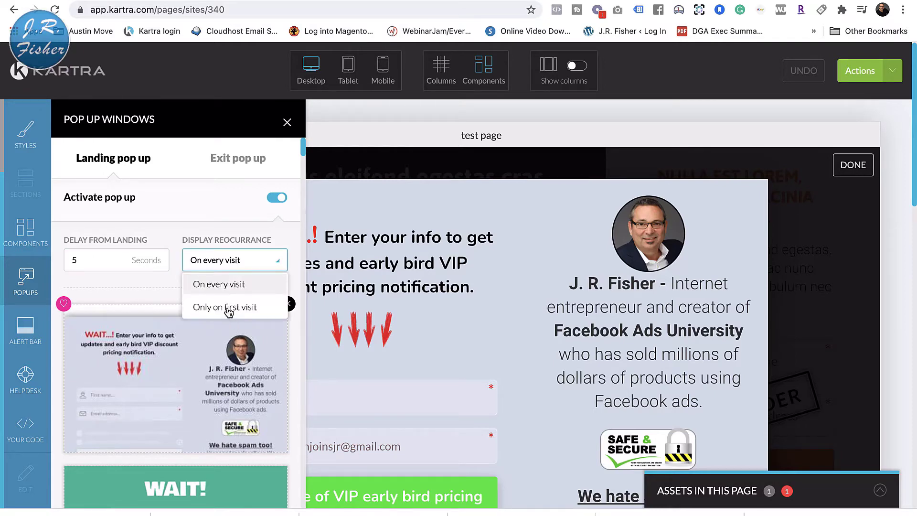
click(223, 285)
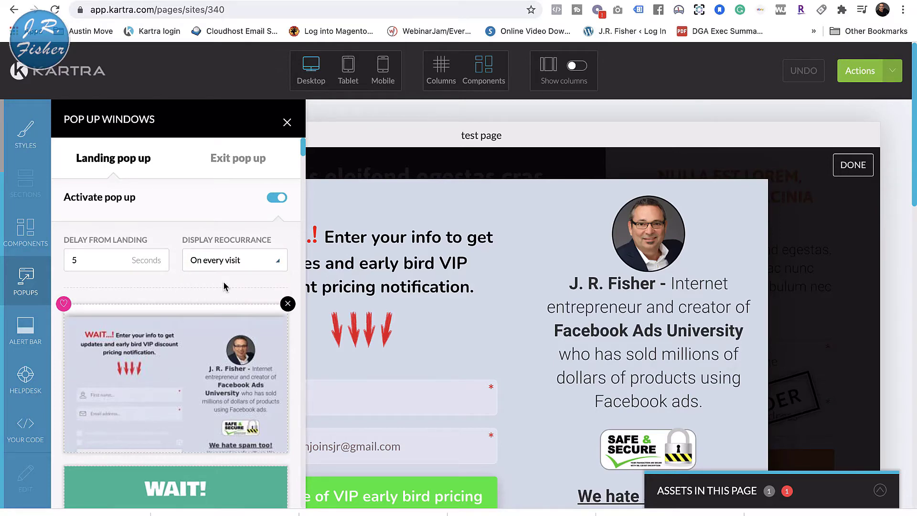
Browse the remaining pop up templates and publish the updated page
scroll(224, 286, down, 15)
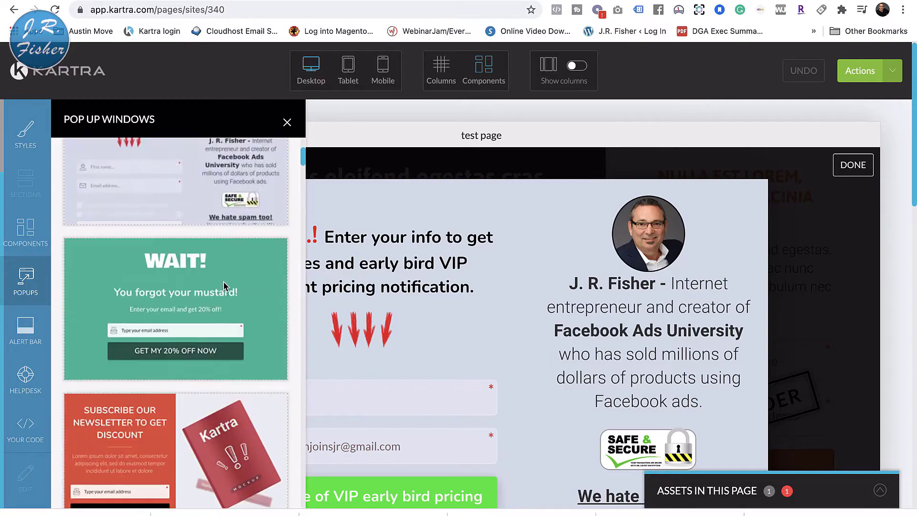
scroll(224, 283, down, 3)
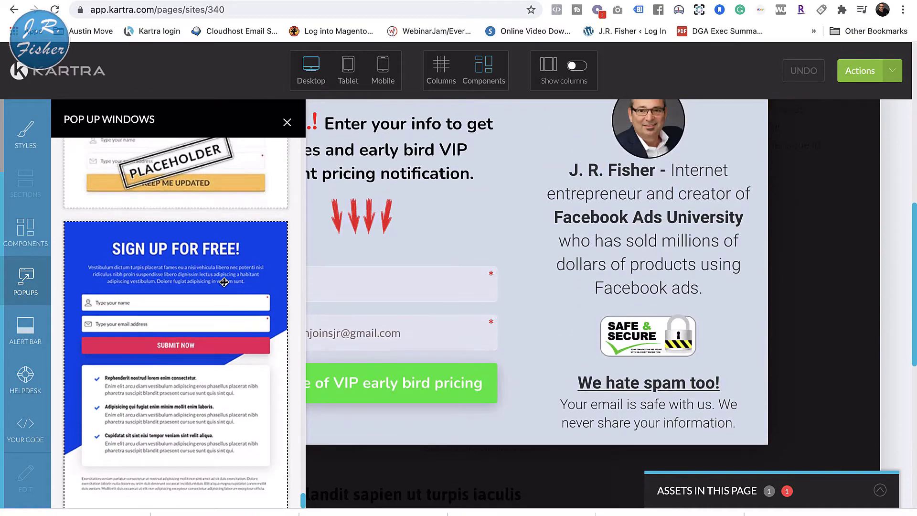
scroll(224, 282, down, 8)
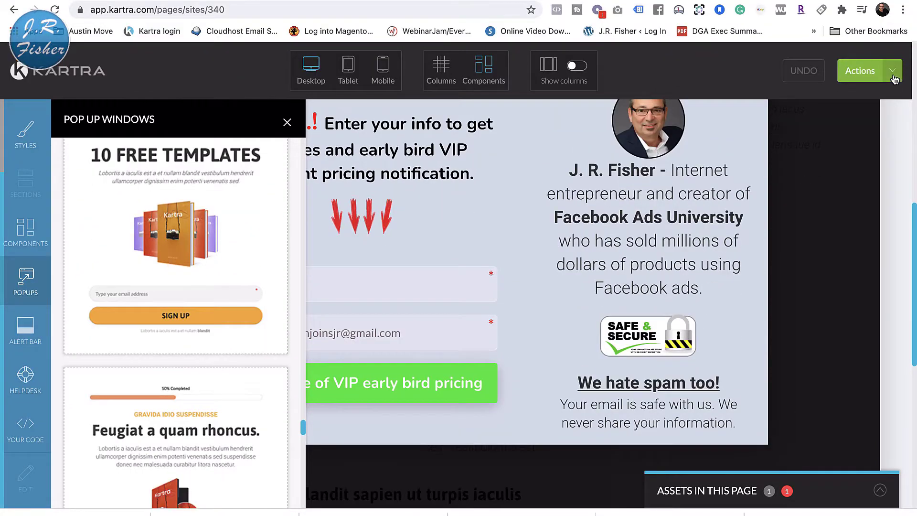
click(892, 71)
click(803, 178)
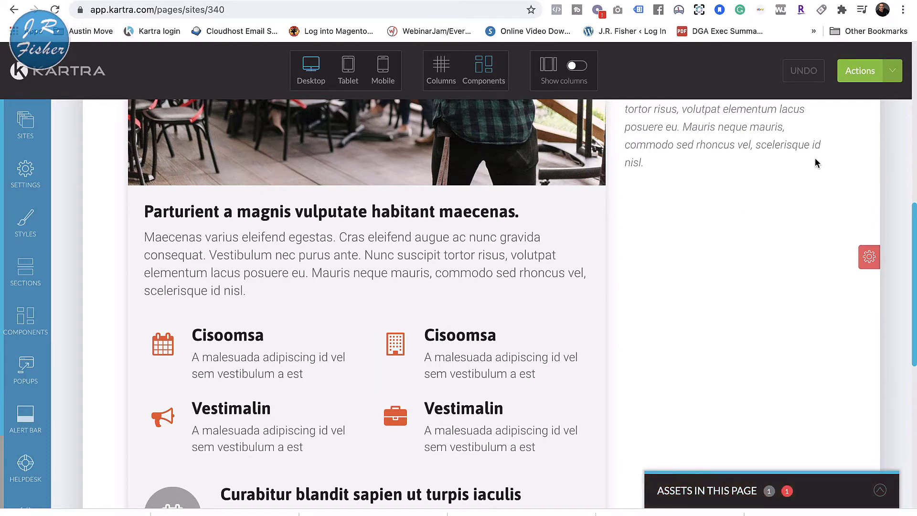
Publish the page live and choose to get the page link
click(891, 72)
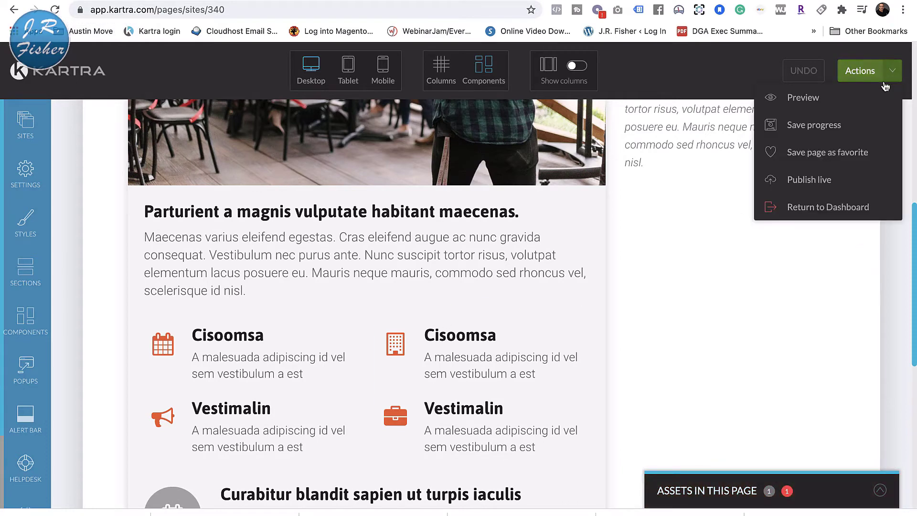
click(797, 179)
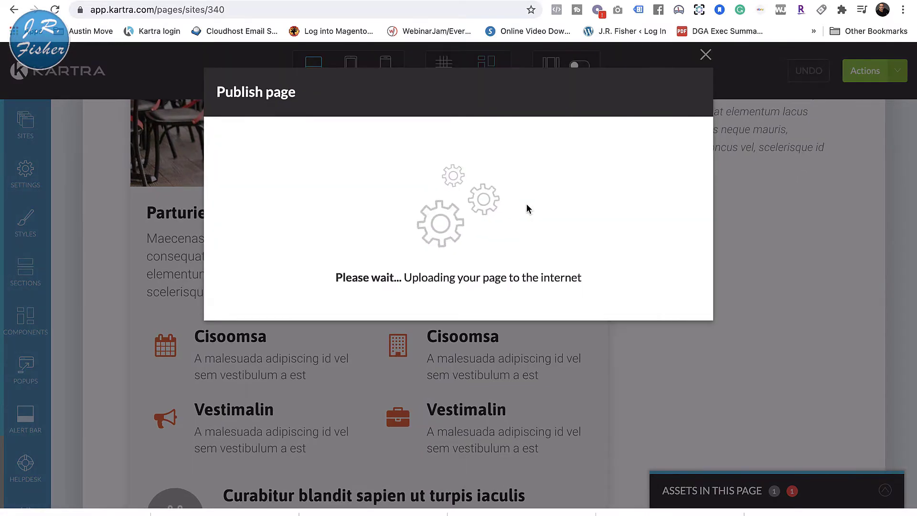
click(393, 219)
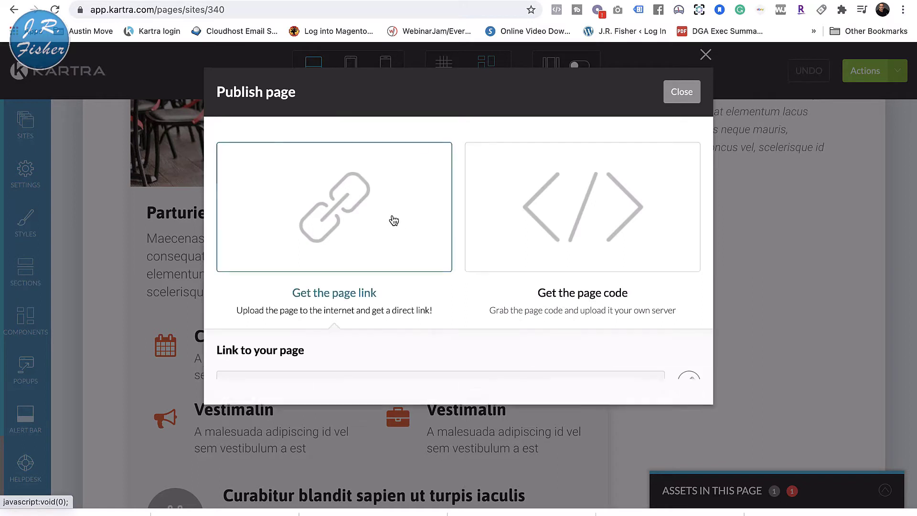
Open the published page from its link to check the landing pop up, and dismiss the pop up
triple_click(309, 385)
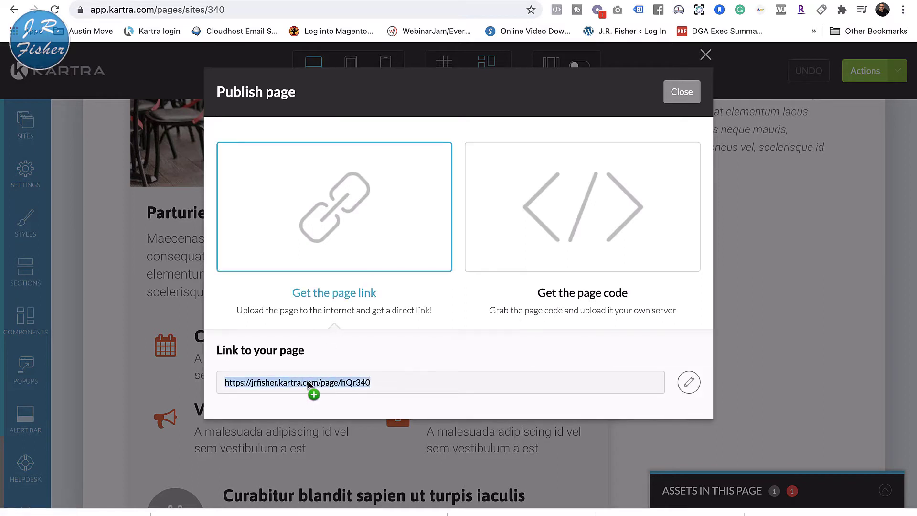
right_click(308, 384)
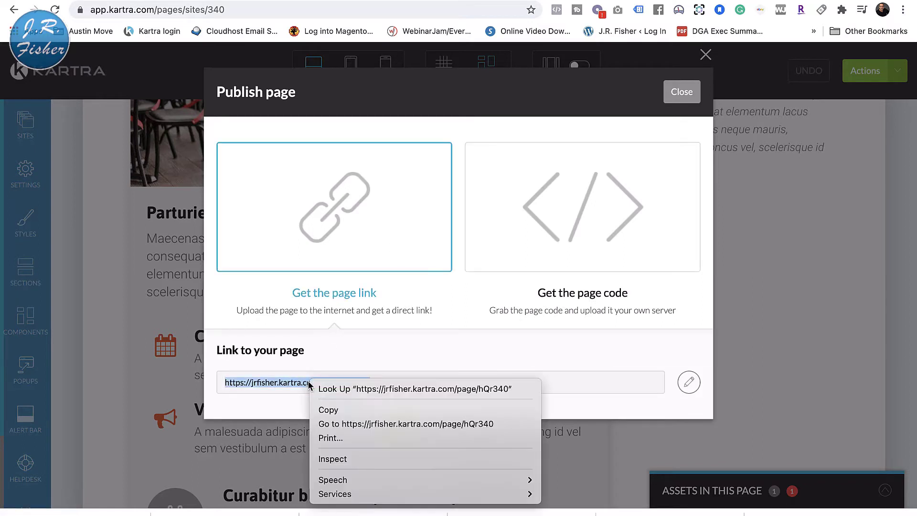
click(330, 424)
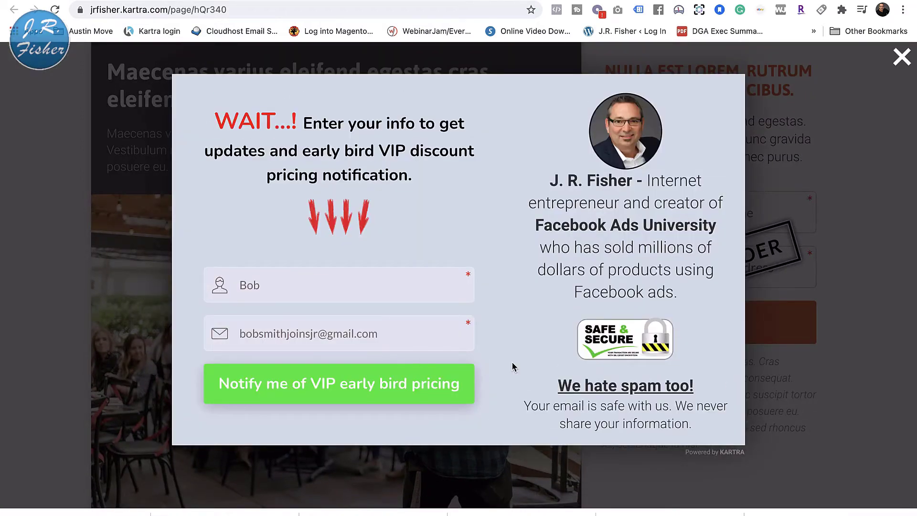
click(902, 58)
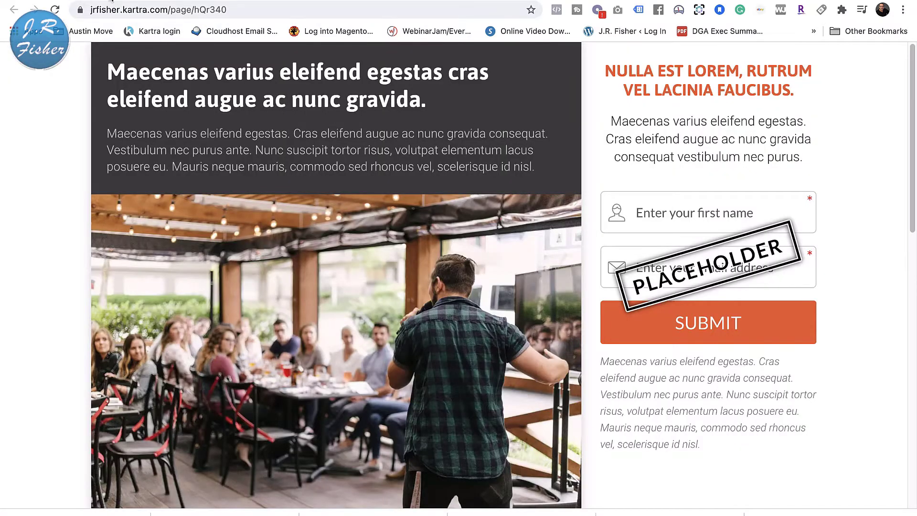
Return to the page editor and close the publish dialog
click(109, 0)
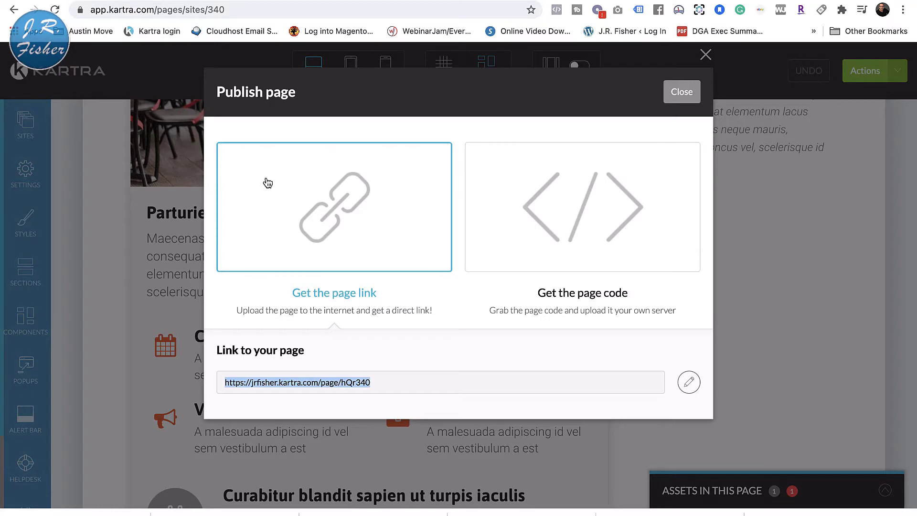
click(682, 92)
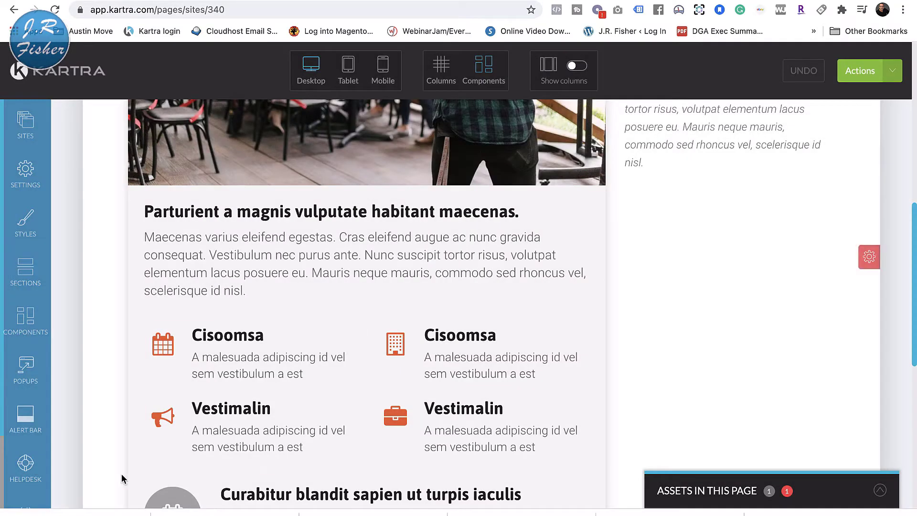
right_click(111, 364)
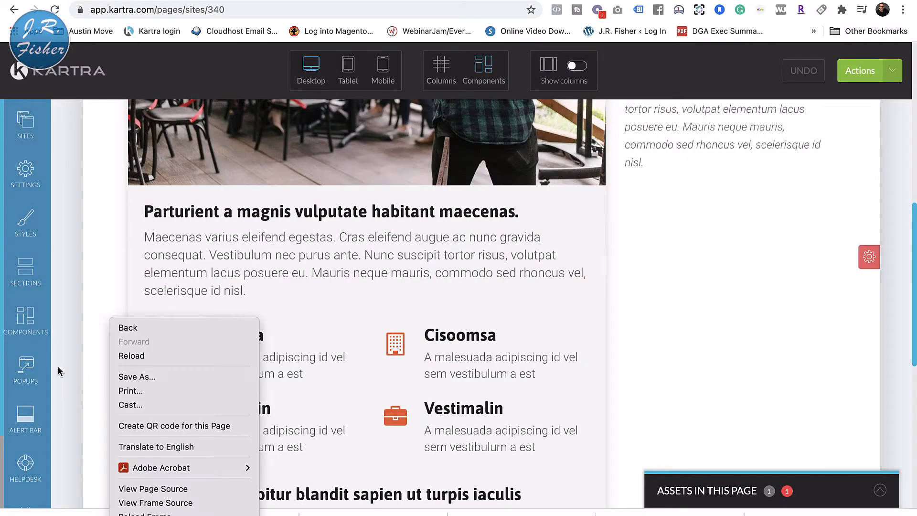
Open the pop up settings and activate the exit pop up
click(30, 367)
click(27, 368)
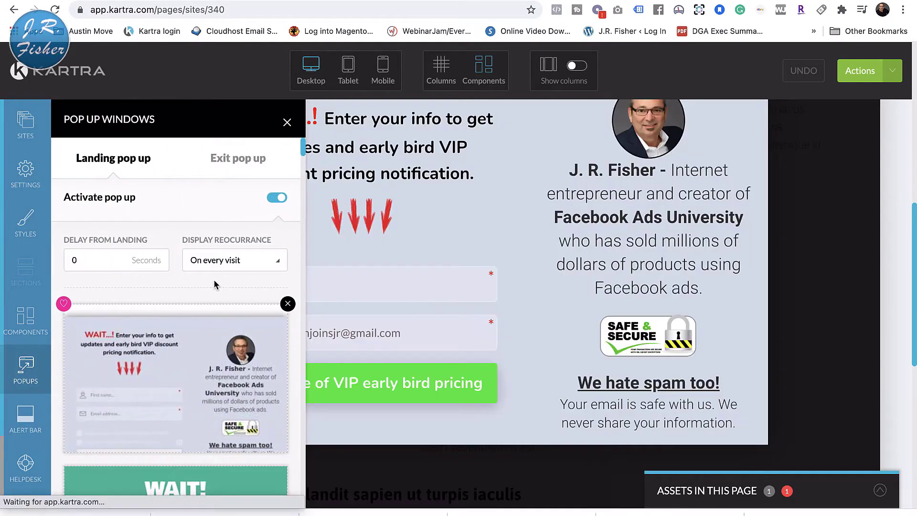
click(251, 159)
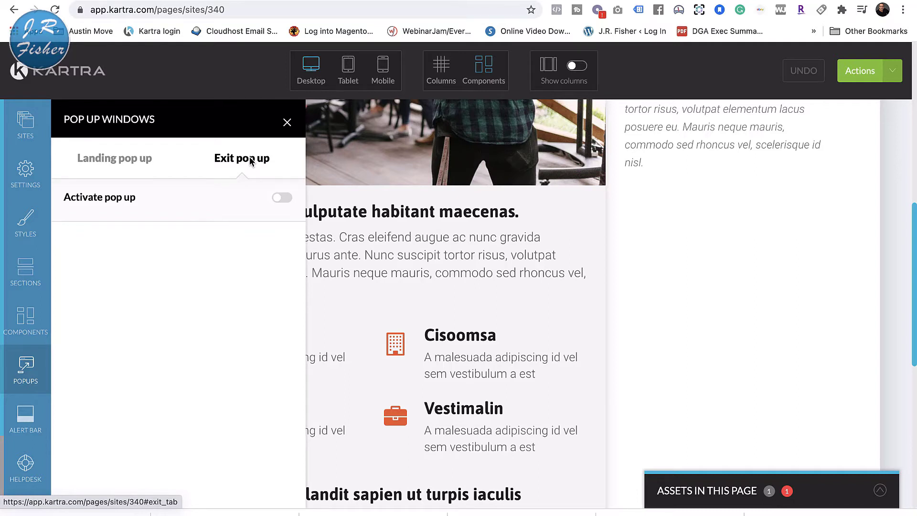
click(281, 198)
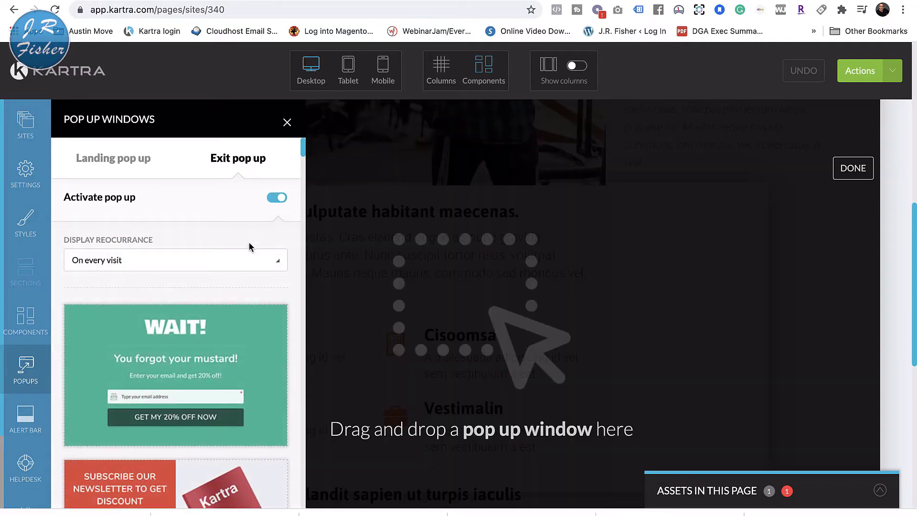
Find the "How to increase your conversion rate" template and place it on the page as the exit pop up
scroll(257, 239, down, 5)
scroll(248, 244, down, 1)
scroll(249, 244, down, 5)
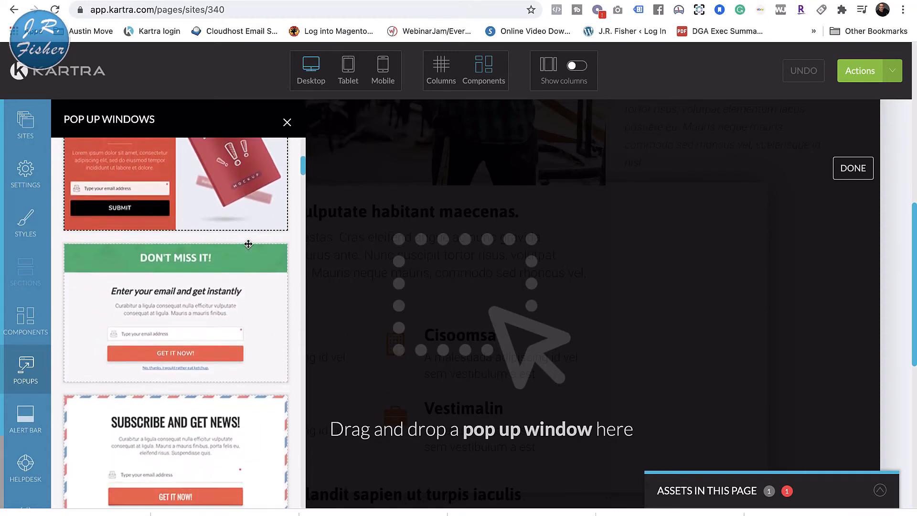
scroll(248, 244, down, 6)
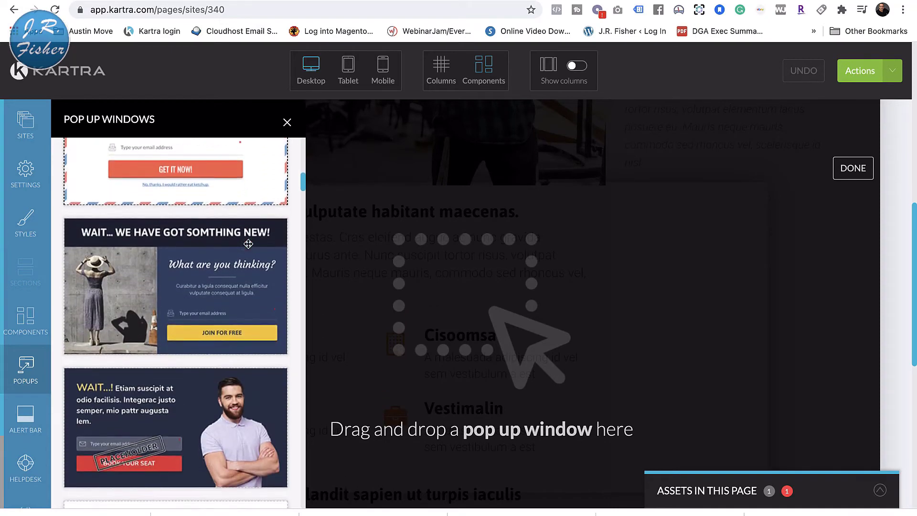
scroll(248, 244, down, 4)
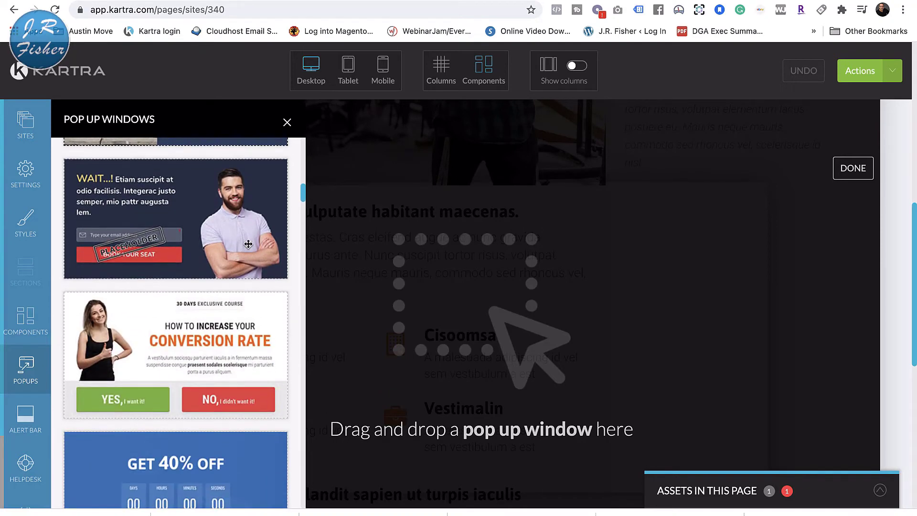
scroll(249, 248, down, 1)
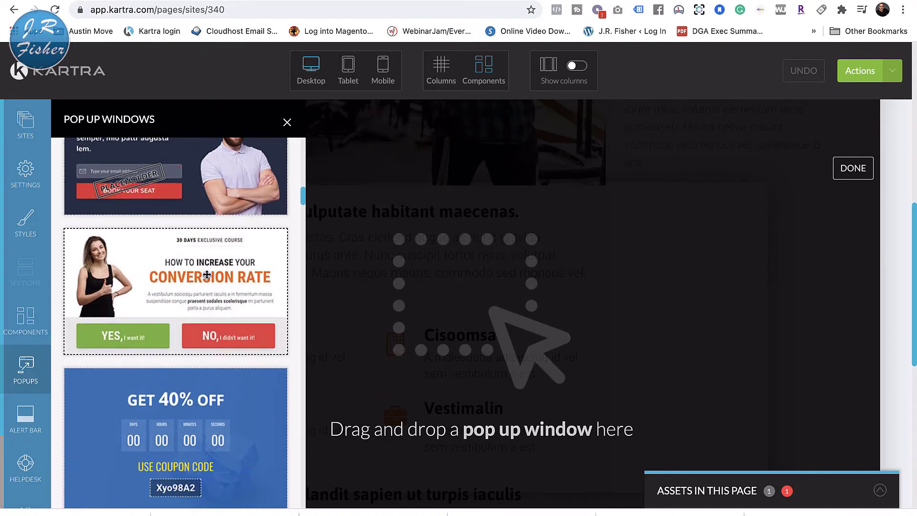
drag(207, 274, 546, 236)
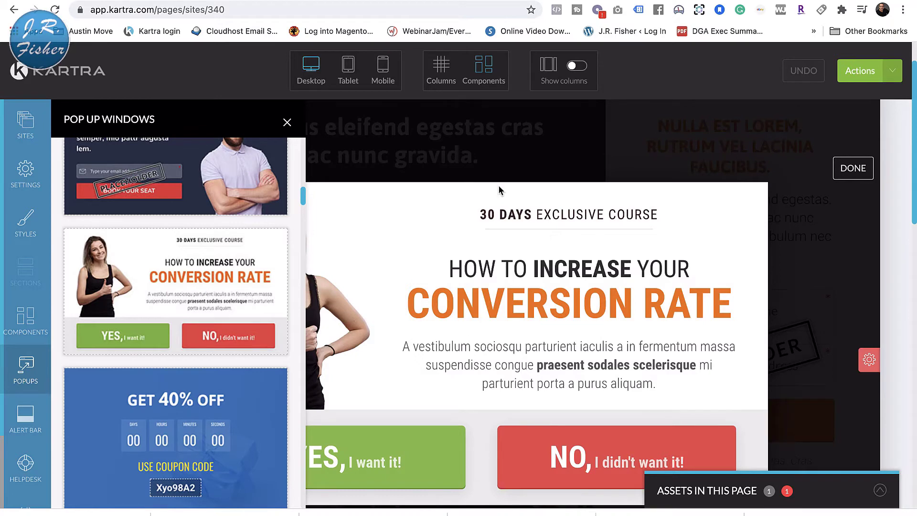
Finish editing the exit pop up and publish the updated page live
click(287, 123)
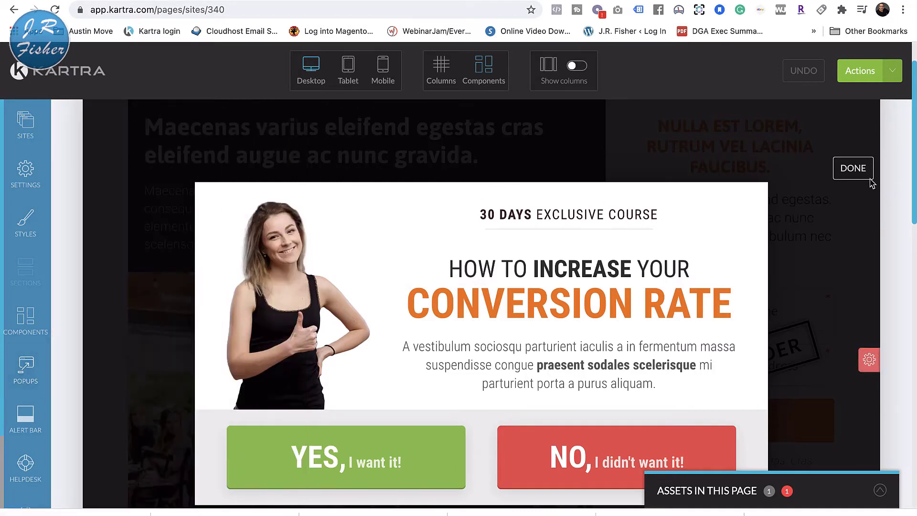
click(853, 168)
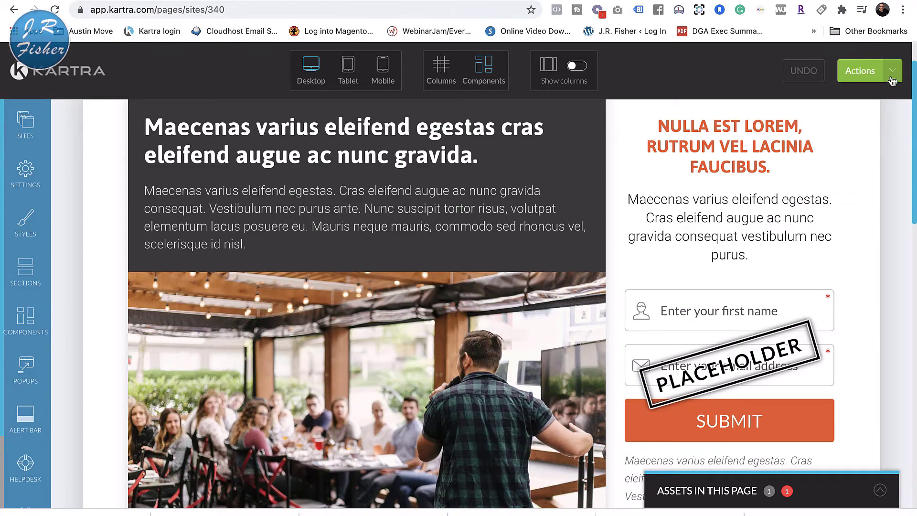
click(886, 79)
click(822, 183)
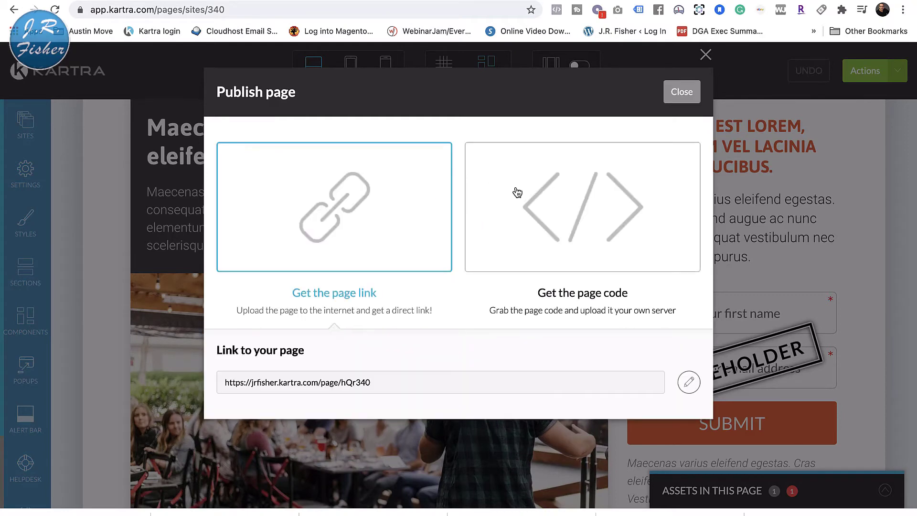
Open the published page from its link to test both the landing and exit pop ups, dismissing each one
click(338, 385)
right_click(338, 385)
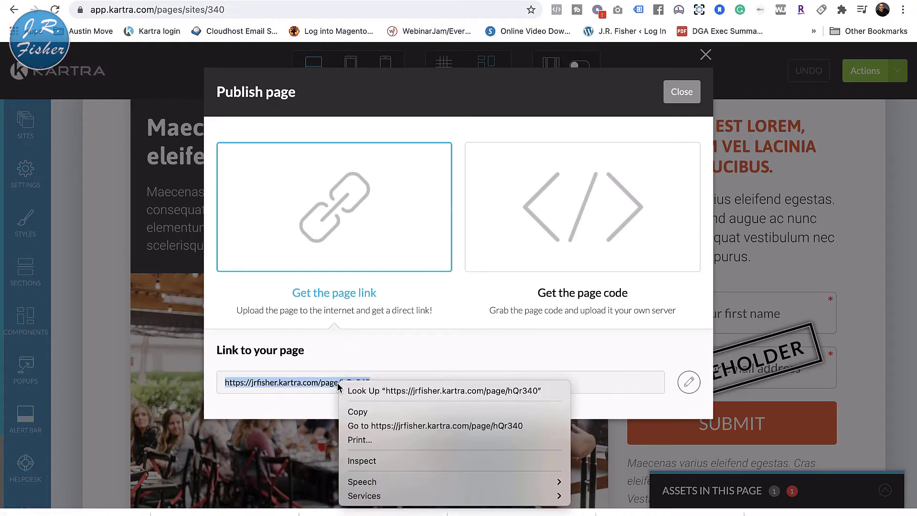
click(356, 427)
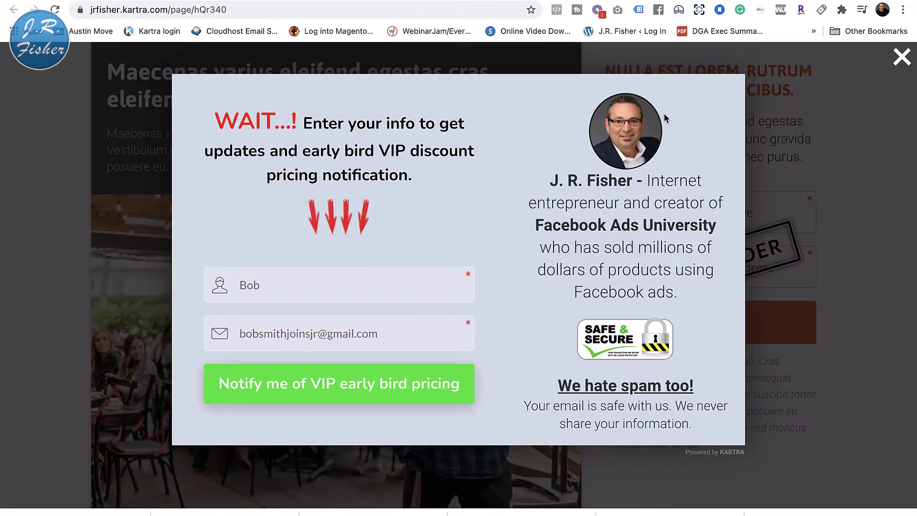
click(902, 57)
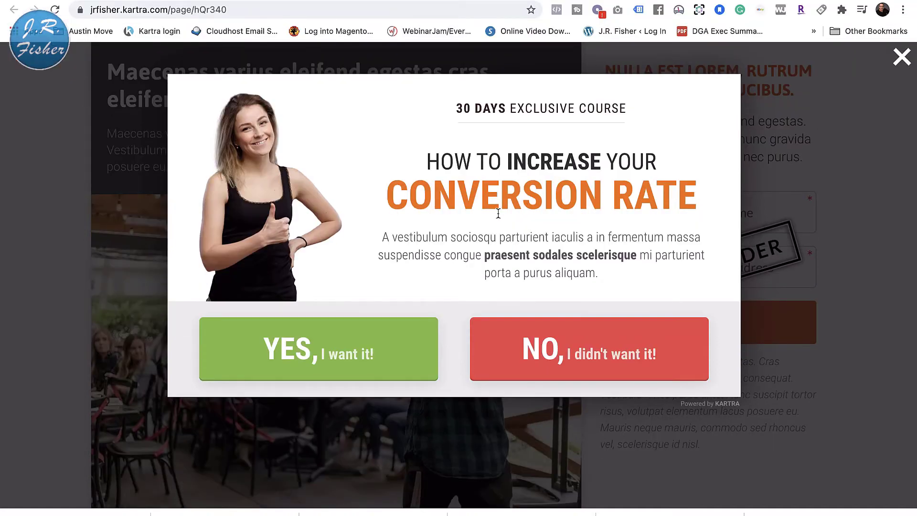
click(901, 57)
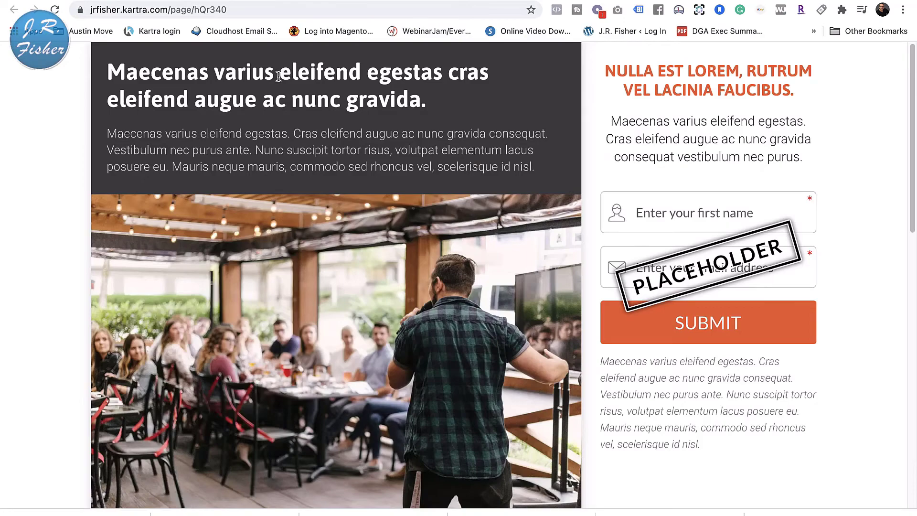